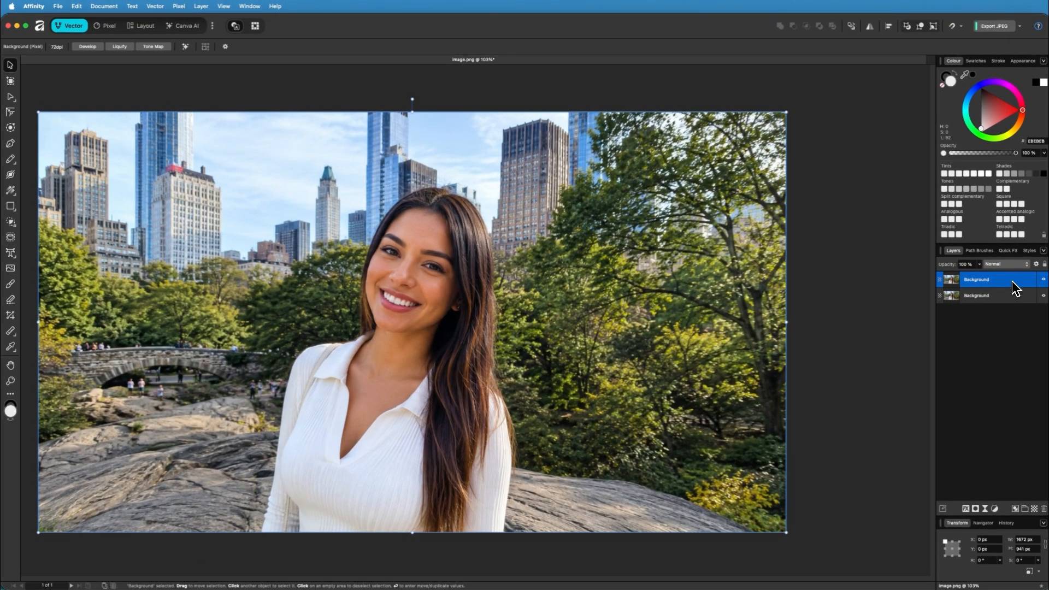
# View the tools available in the tool customisation list and close it
pyautogui.moveTo(1013, 288); pyautogui.dragTo(806, 283)
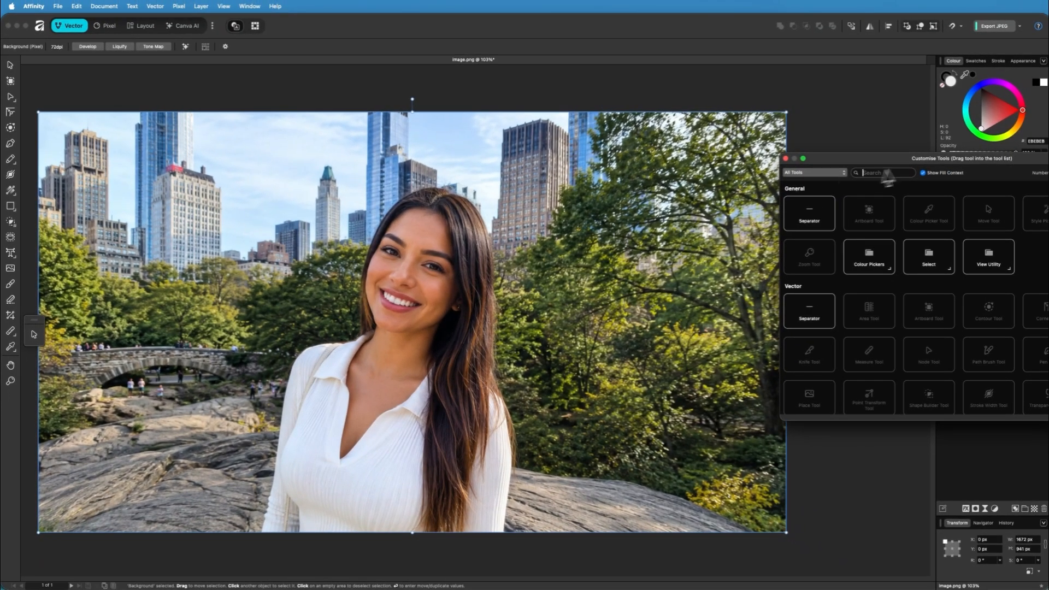
pyautogui.moveTo(909, 158); pyautogui.dragTo(514, 164)
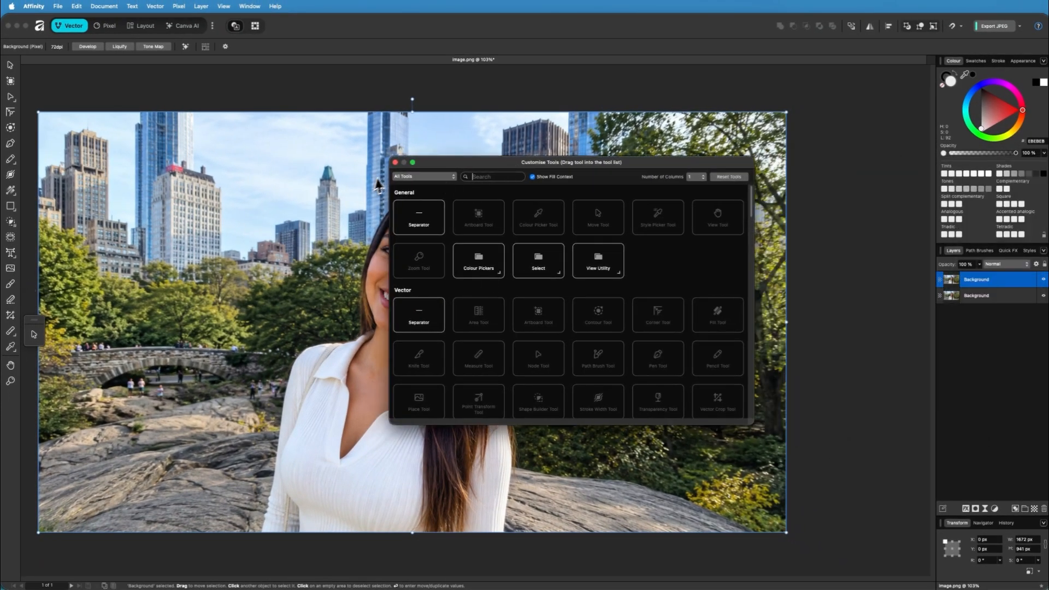
pyautogui.click(396, 163)
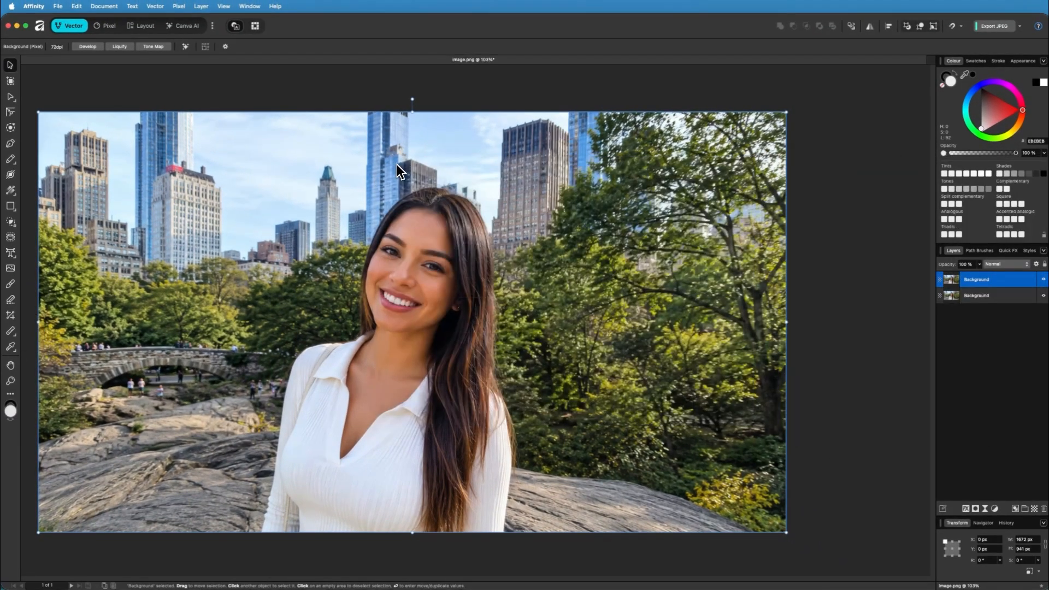
# Select the woman on the upper Background layer with the Object Selection tool and add the missed strip along her lower edge
pyautogui.click(11, 237)
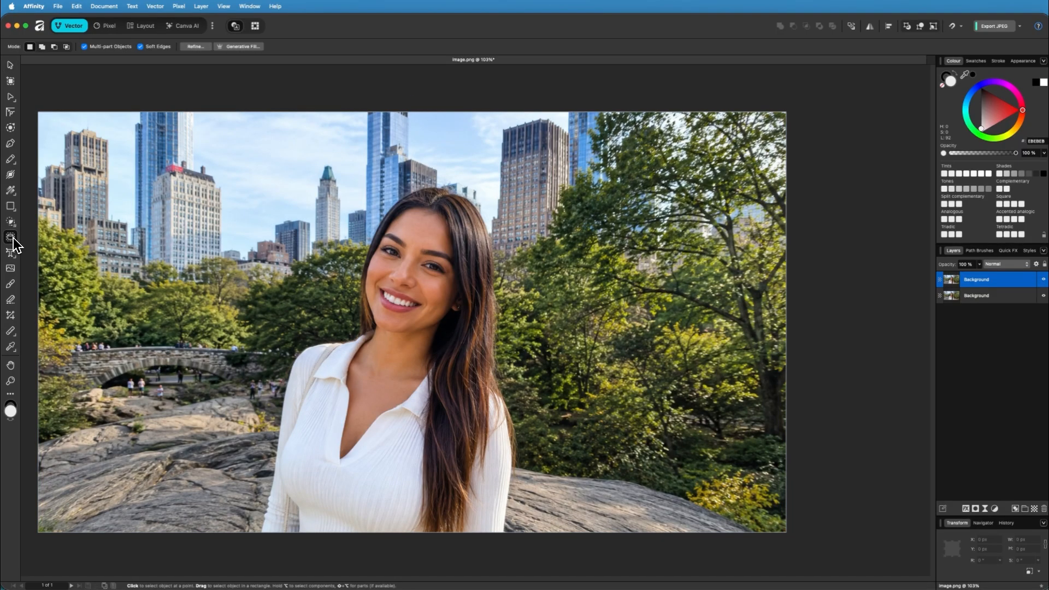
pyautogui.click(421, 331)
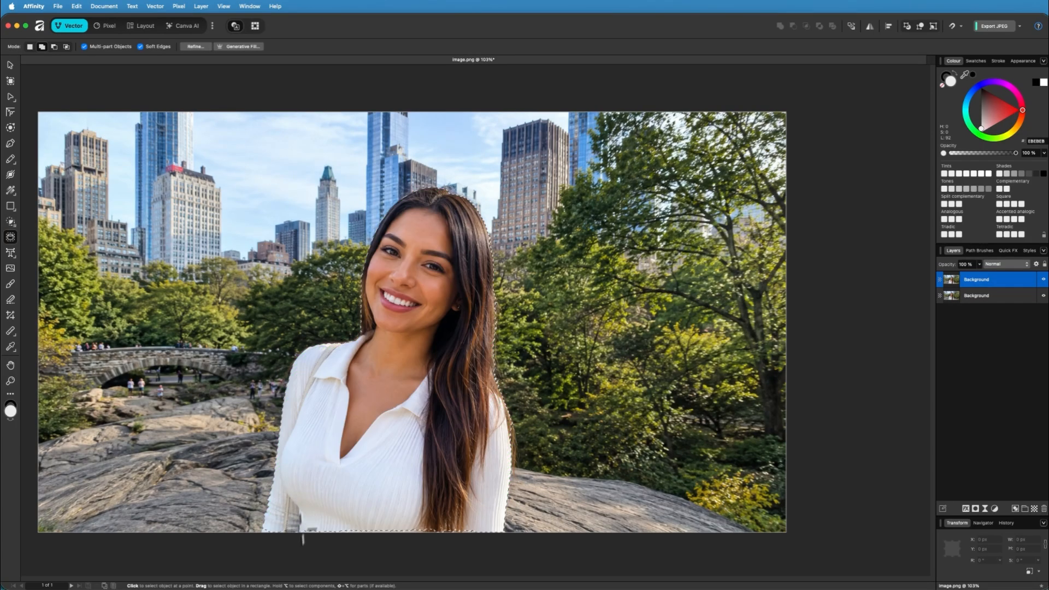
pyautogui.scroll(5, 293, 541)
pyautogui.scroll(3, 293, 541)
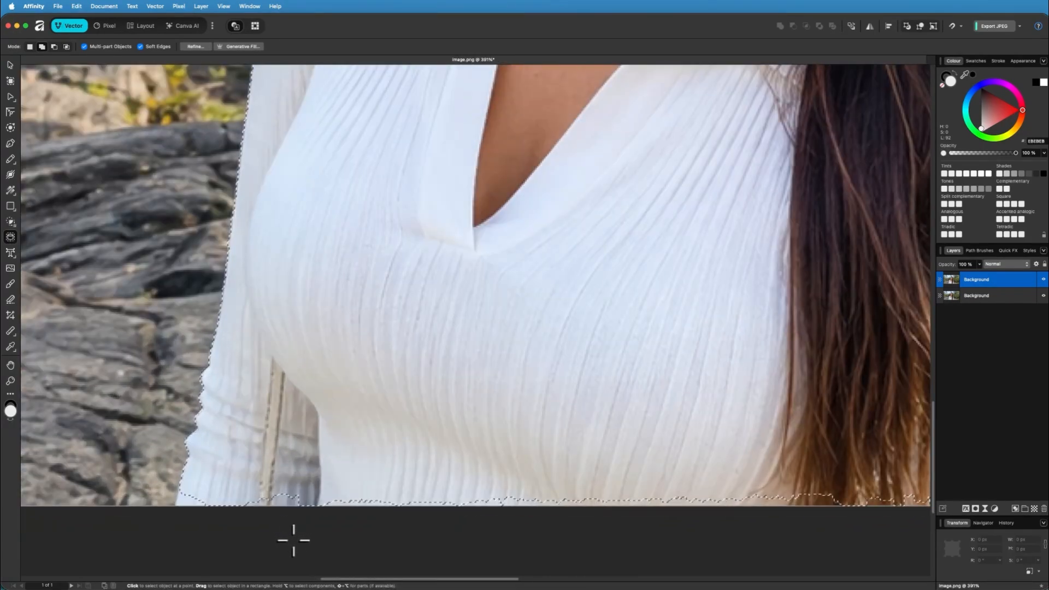
pyautogui.moveTo(179, 517); pyautogui.dragTo(222, 490)
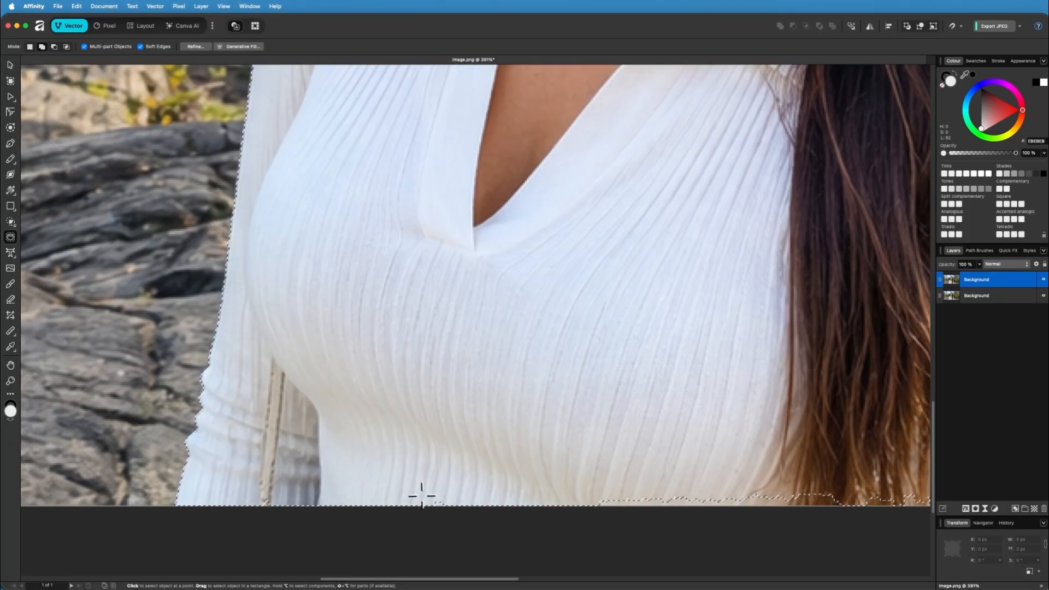
pyautogui.press('super+0')
pyautogui.scroll(10, 385, 336)
pyautogui.scroll(-10, 838, 356)
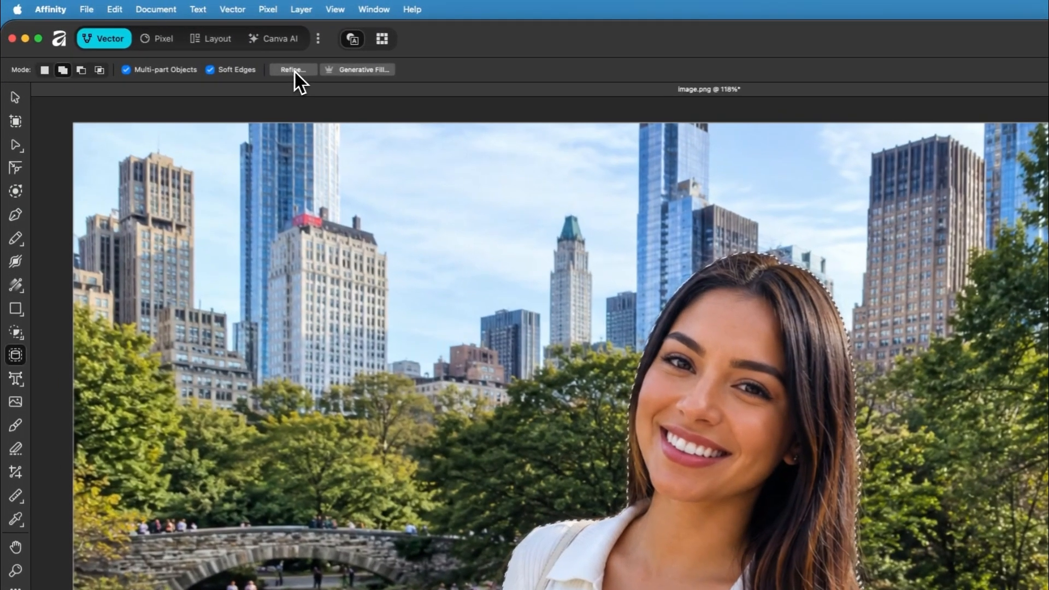
# Refine the selection by brushing along the woman's hair edges with the Matte adjustment brush at 25 px, and apply it
pyautogui.click(243, 55)
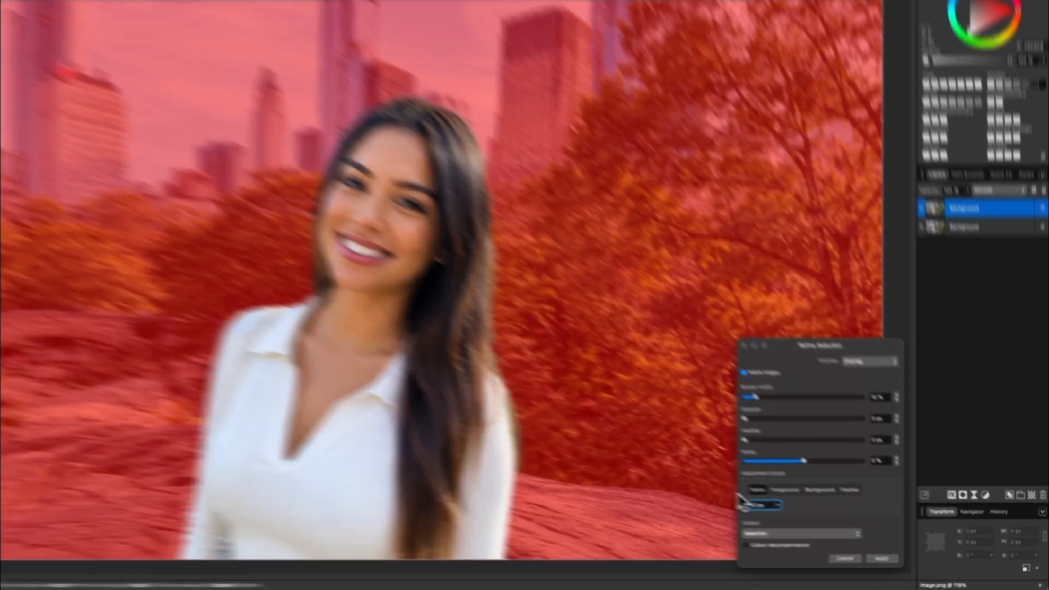
pyautogui.click(798, 517)
pyautogui.moveTo(684, 481); pyautogui.dragTo(660, 480)
pyautogui.write('2')
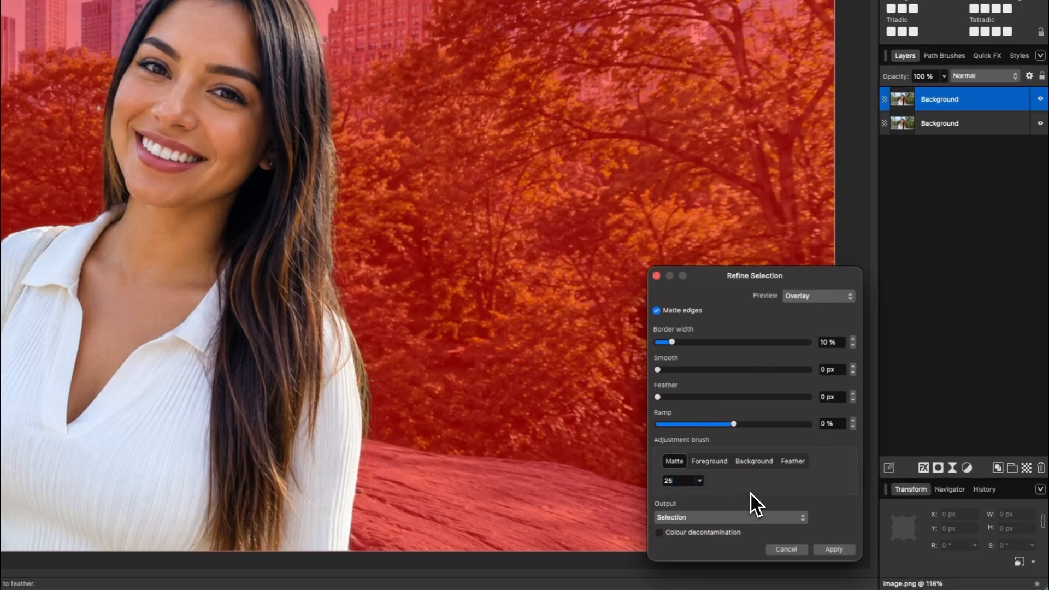
pyautogui.write('5')
pyautogui.press('Return')
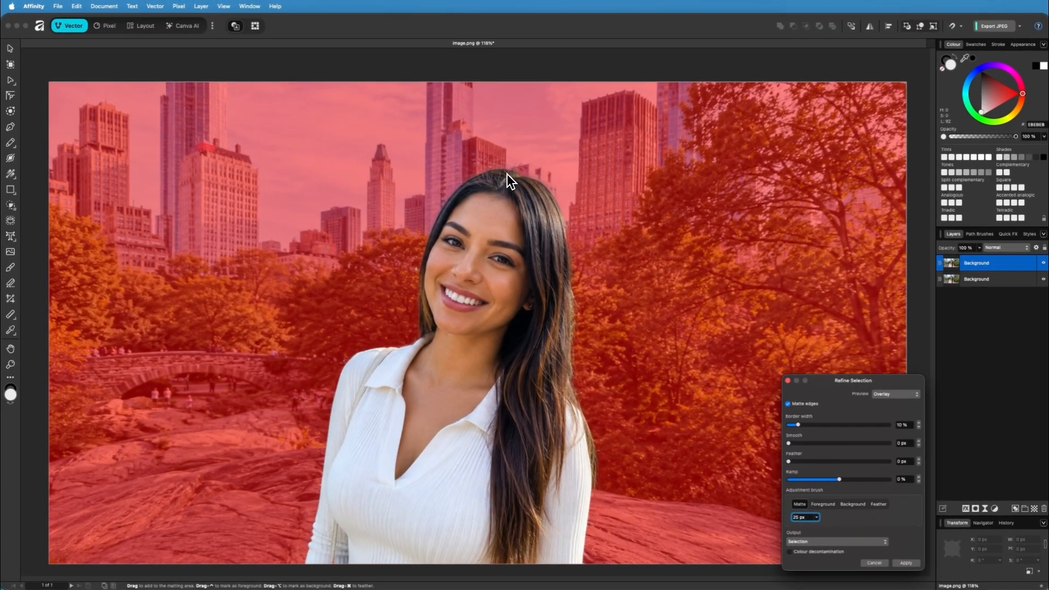
pyautogui.moveTo(507, 172); pyautogui.dragTo(497, 172)
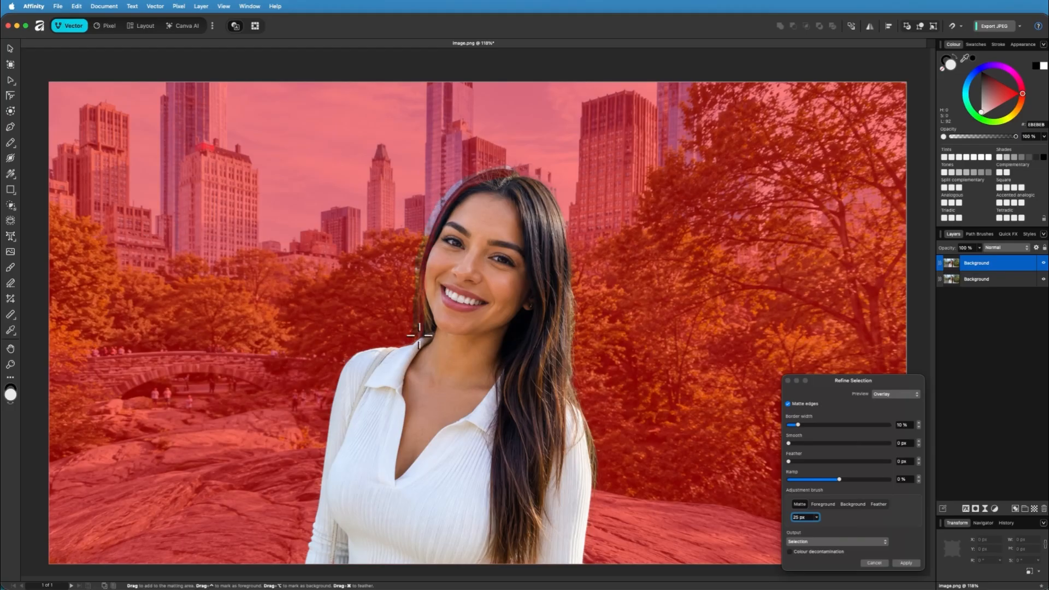
pyautogui.moveTo(574, 391)
pyautogui.mouseDown()
pyautogui.moveTo(592, 438)
pyautogui.moveTo(595, 473)
pyautogui.mouseUp()
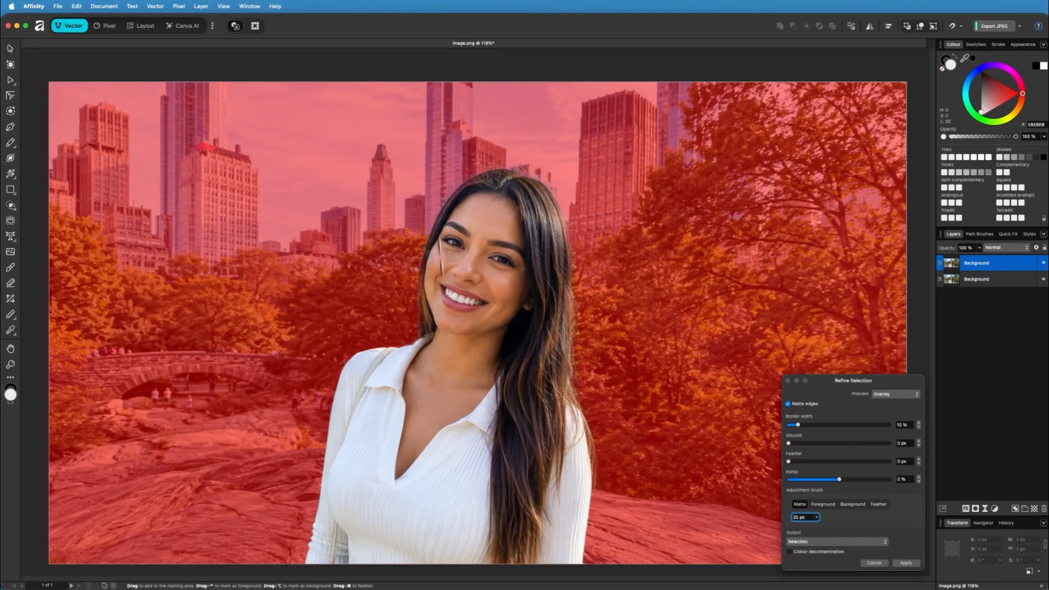
pyautogui.click(904, 563)
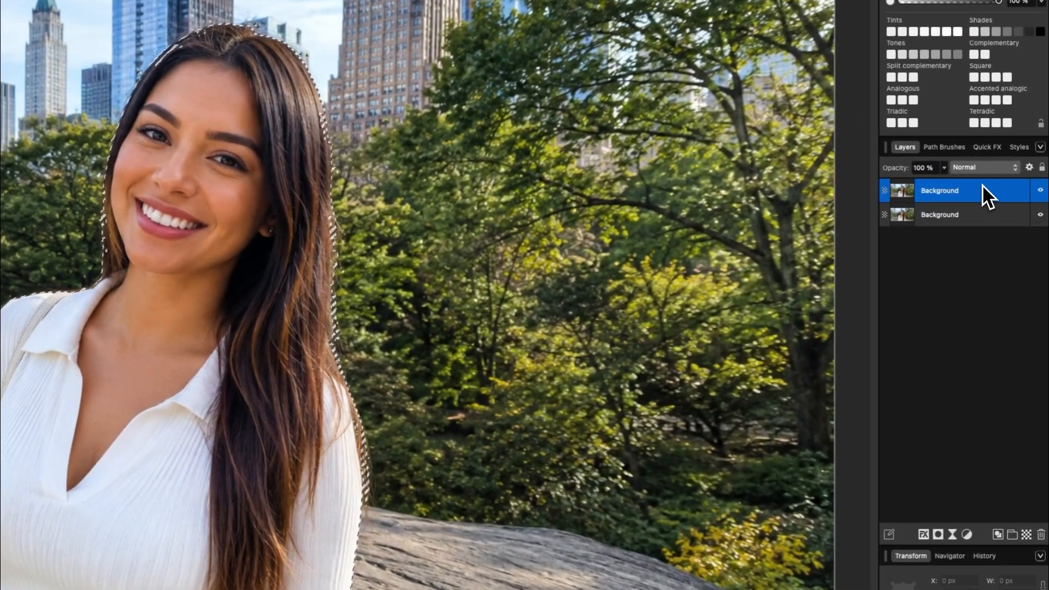
# Mask the upper Background layer from the selection, hide the lower Background layer, and deselect
pyautogui.click(938, 535)
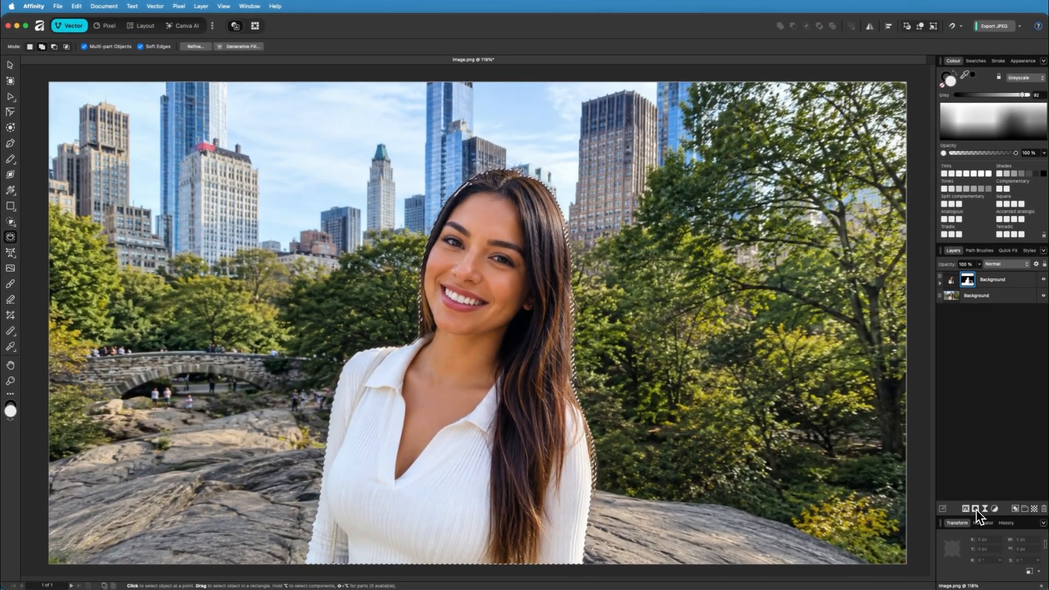
pyautogui.click(1043, 296)
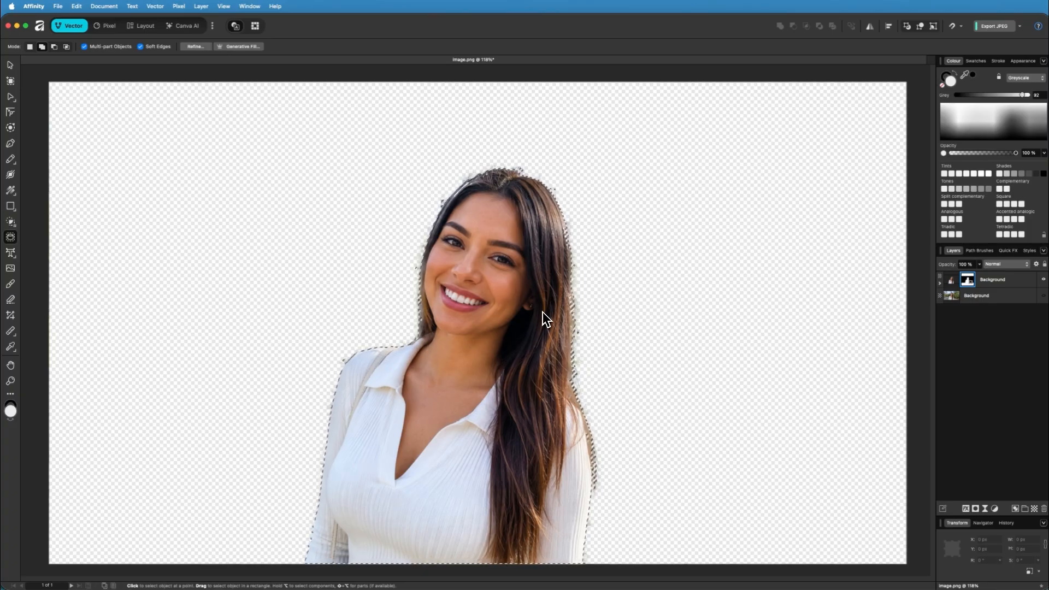
pyautogui.press('super+d')
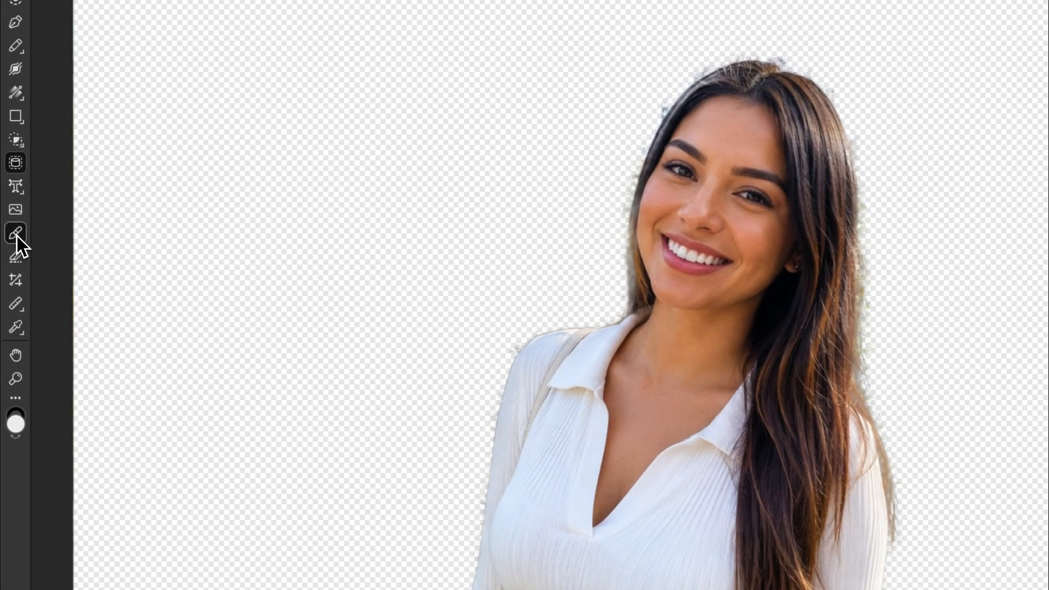
# Try painting black on the mask with the Paint Brush across the woman's shoulder, and restore the area with white
pyautogui.click(10, 272)
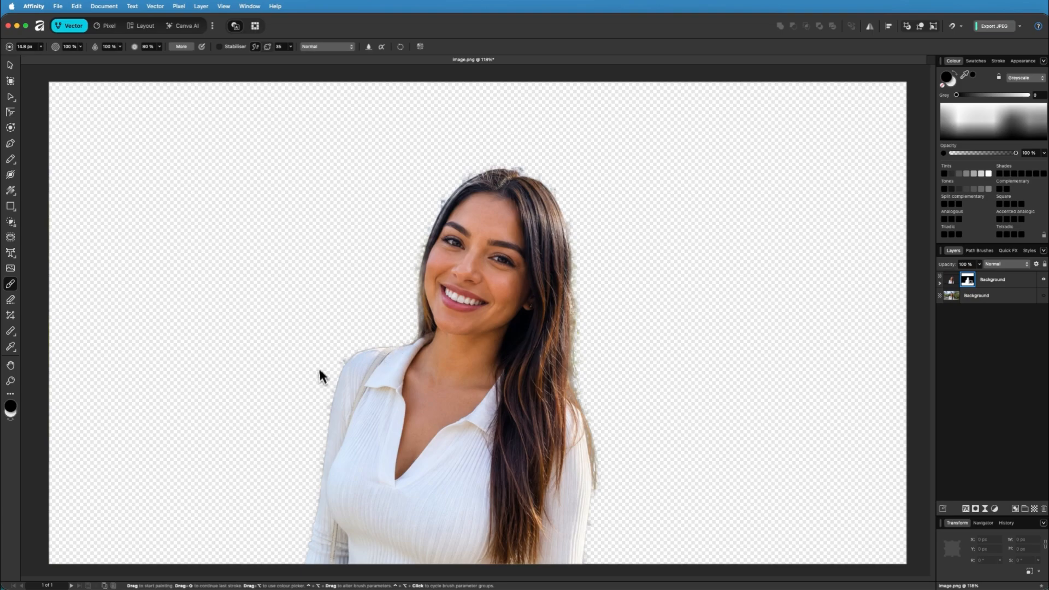
pyautogui.scroll(5, 326, 402)
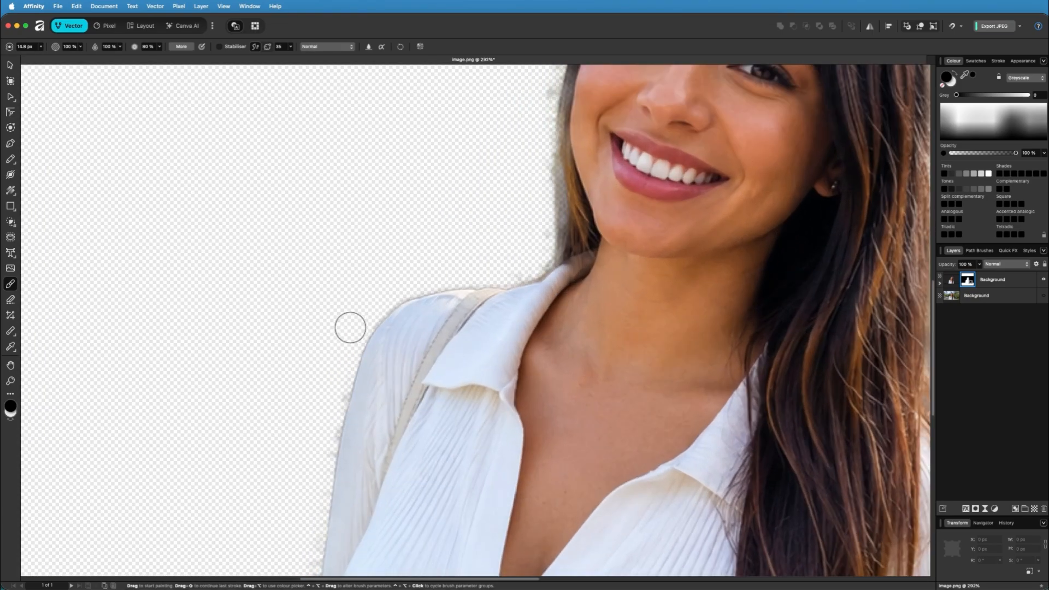
pyautogui.moveTo(367, 348); pyautogui.dragTo(463, 387)
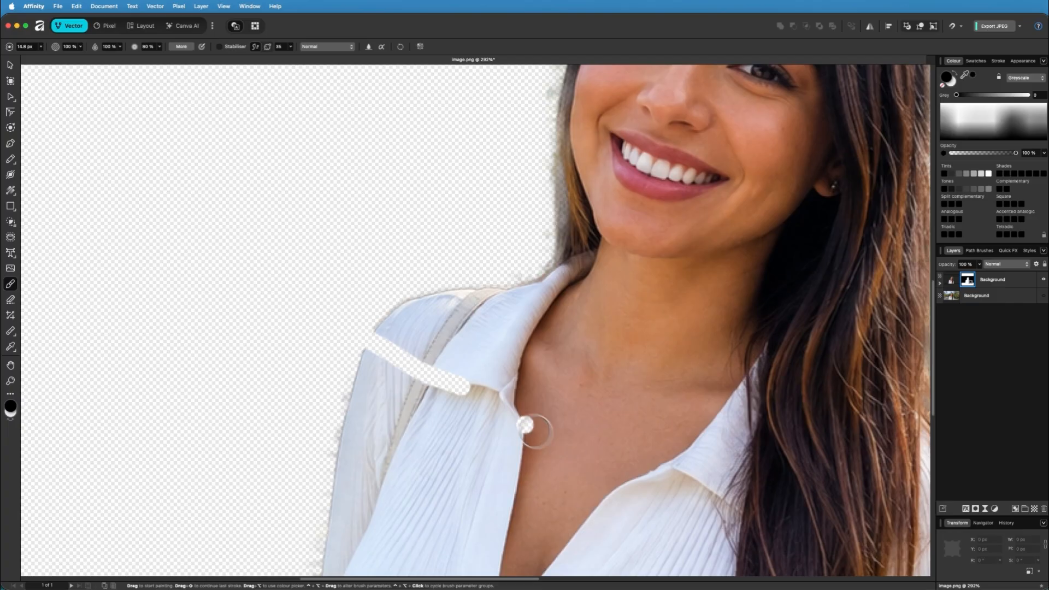
pyautogui.keyDown('alt'); pyautogui.click(479, 361); pyautogui.keyUp('alt')
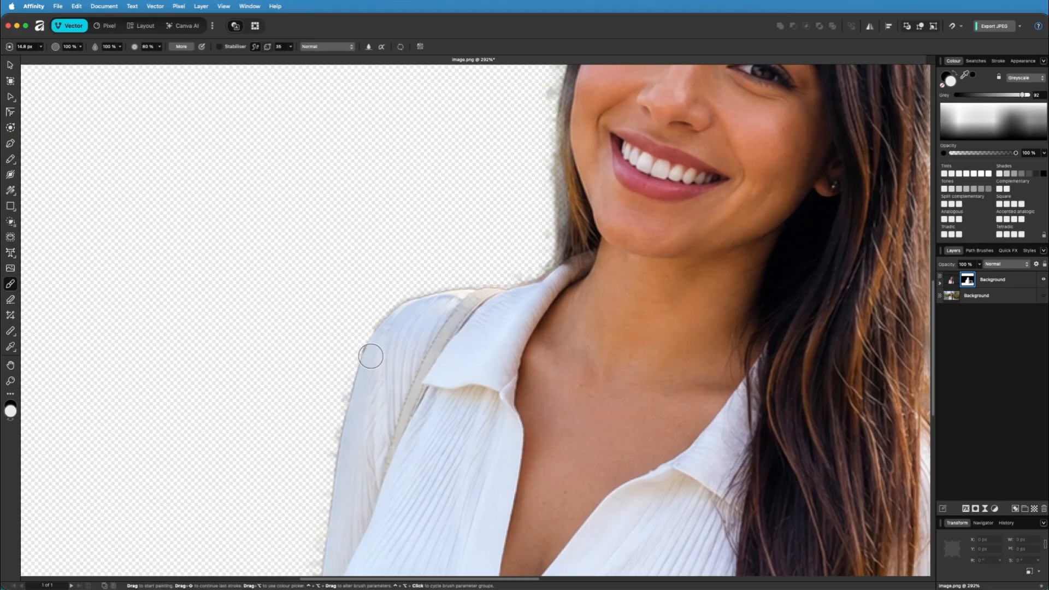
# Paint black on the mask along the woman's arms, shoulder and hair to remove the leftover background fringe
pyautogui.press('x')
pyautogui.scroll(-2, 377, 327)
pyautogui.moveTo(350, 328); pyautogui.dragTo(330, 382)
pyautogui.scroll(6, 386, 342)
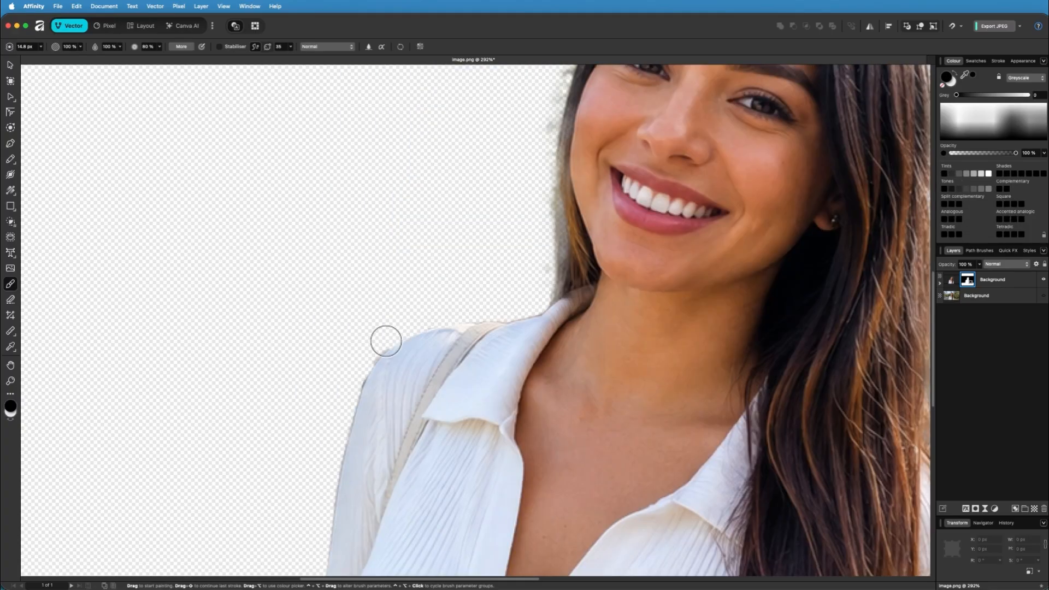
pyautogui.moveTo(552, 447); pyautogui.dragTo(550, 365)
pyautogui.scroll(5, 557, 328)
pyautogui.hscroll(7, 557, 273)
pyautogui.moveTo(572, 179); pyautogui.dragTo(602, 191)
pyautogui.scroll(-5, 714, 305)
pyautogui.scroll(-5, 758, 435)
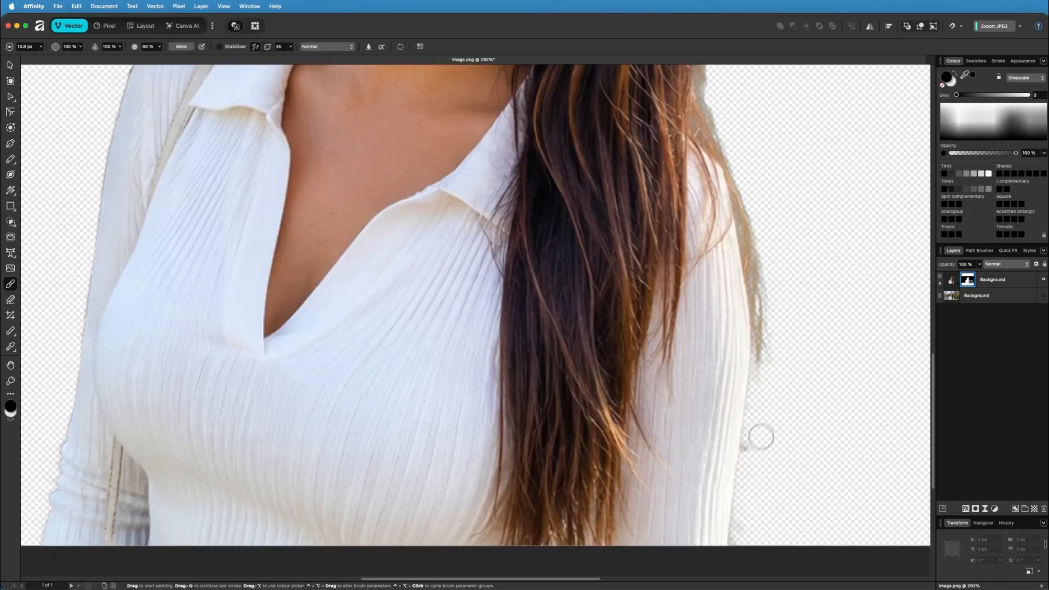
pyautogui.scroll(5, 723, 342)
pyautogui.press('super+0')
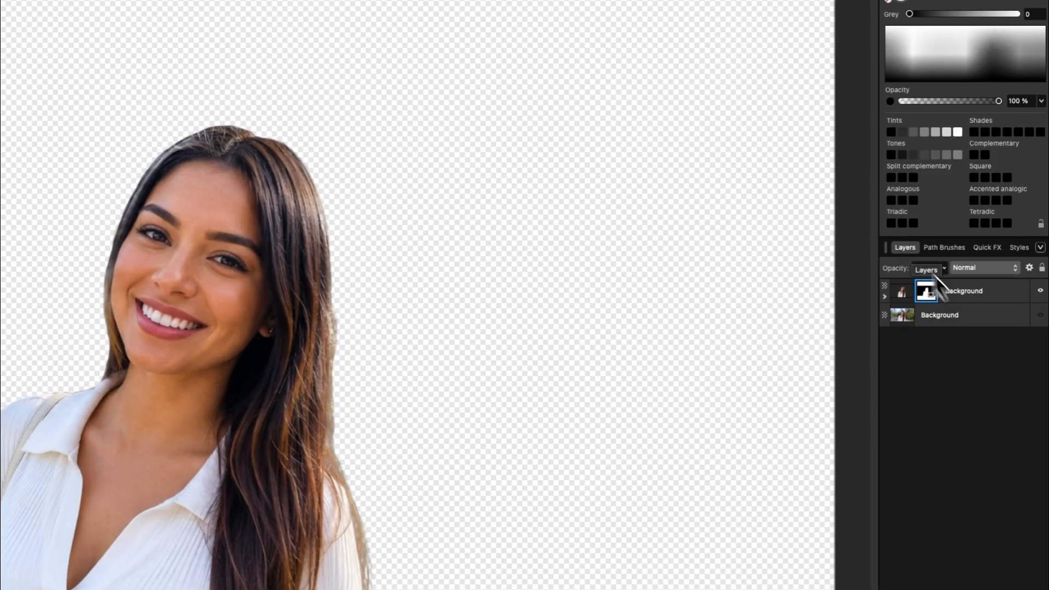
# With only the lower Background layer visible, select the woman on it using the Object Selection tool
pyautogui.click(1041, 316)
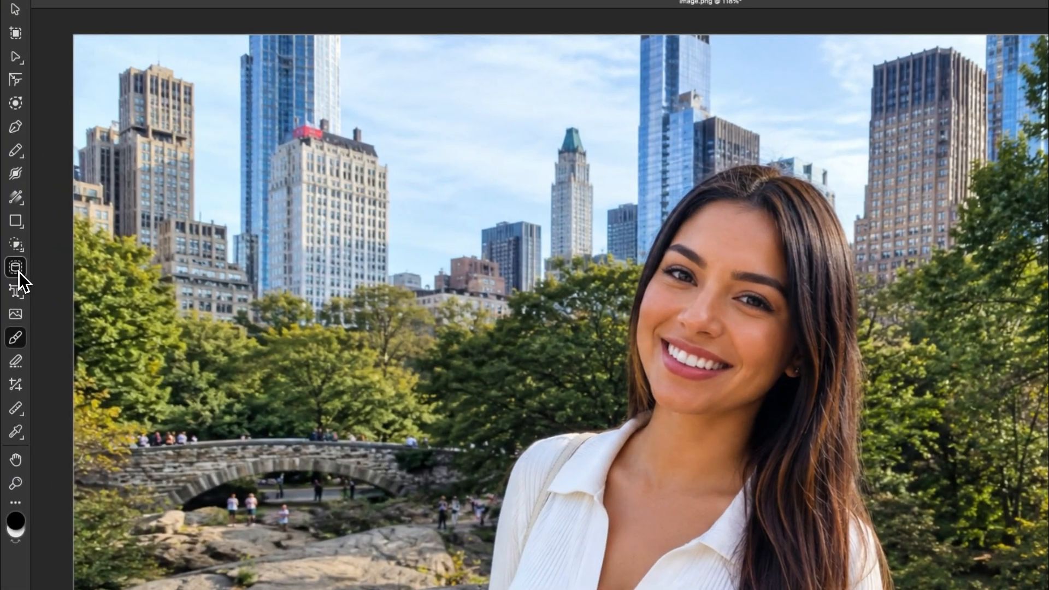
pyautogui.click(16, 267)
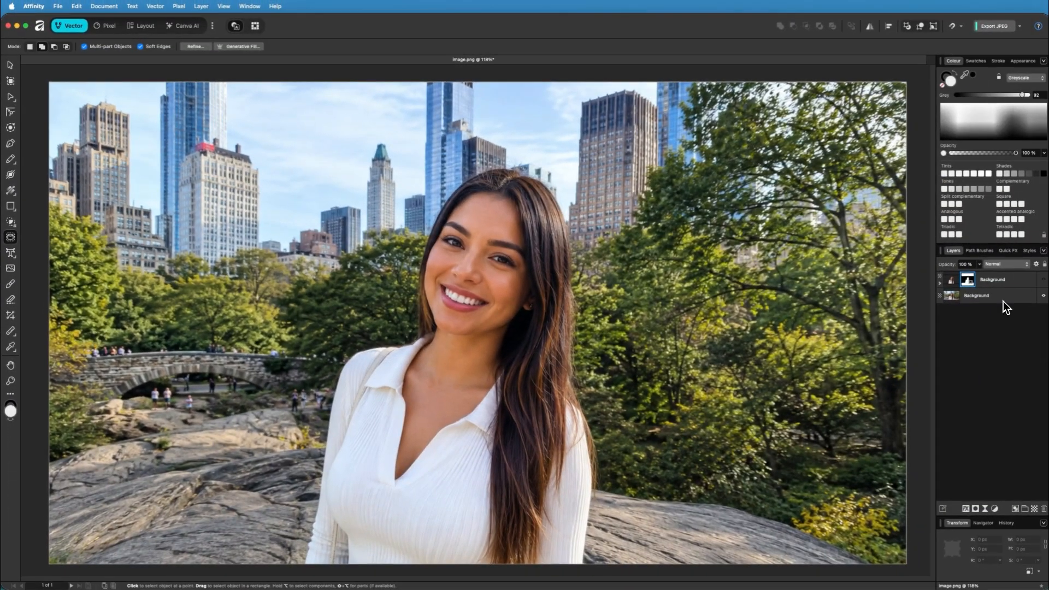
pyautogui.click(1040, 302)
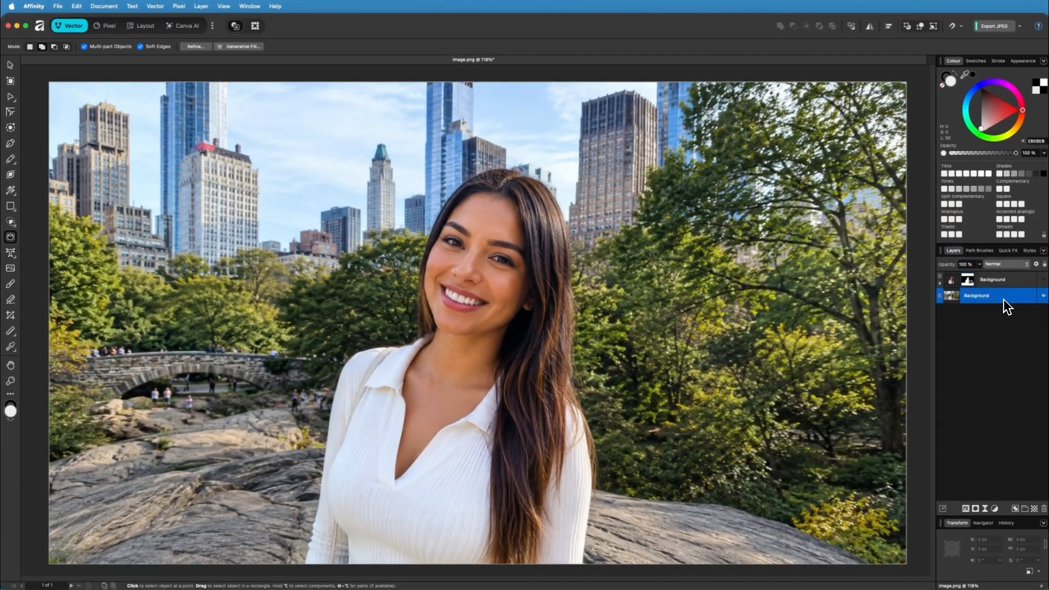
pyautogui.click(484, 282)
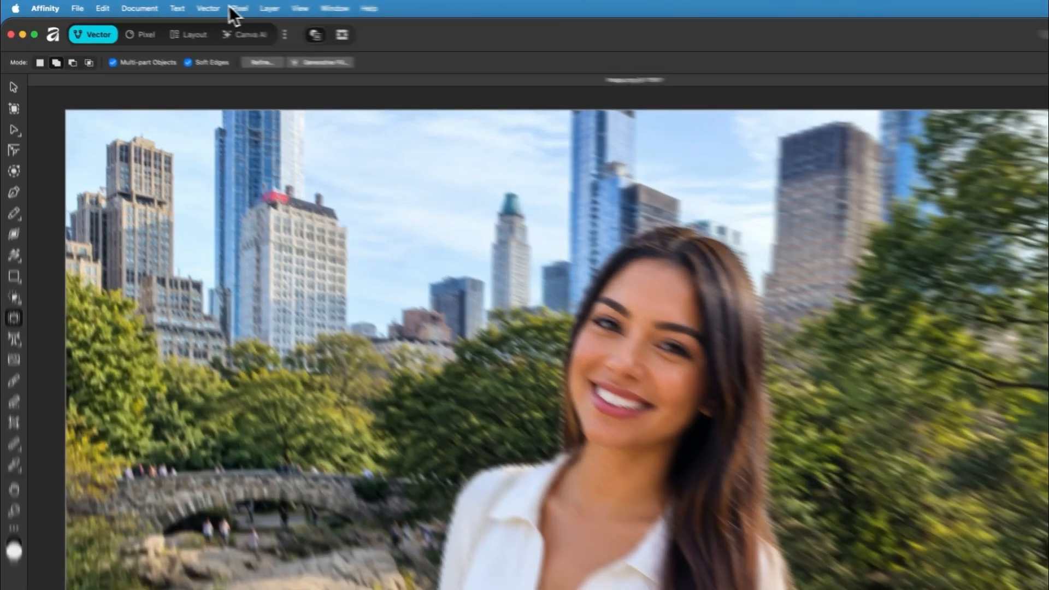
# Grow the selection by about 33 px and inpaint the woman out of the lower Background layer
pyautogui.click(172, 4)
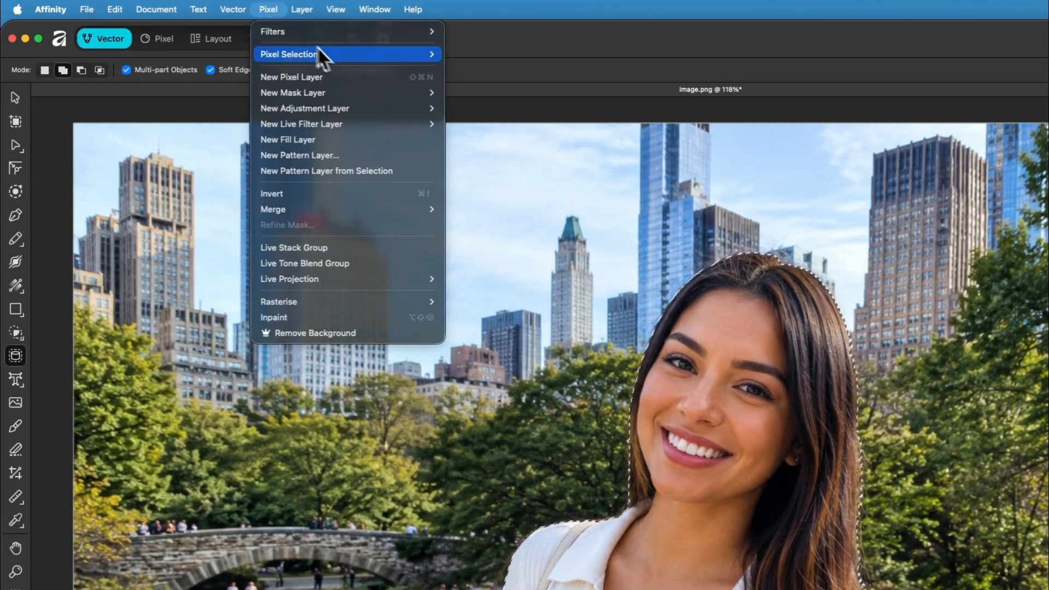
pyautogui.moveTo(333, 55)
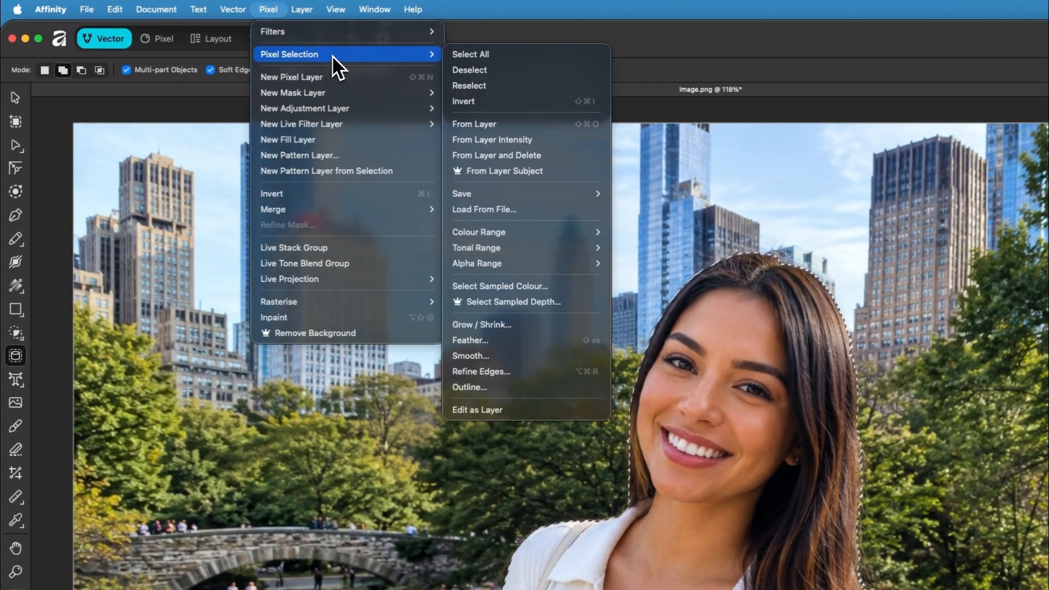
pyautogui.click(520, 325)
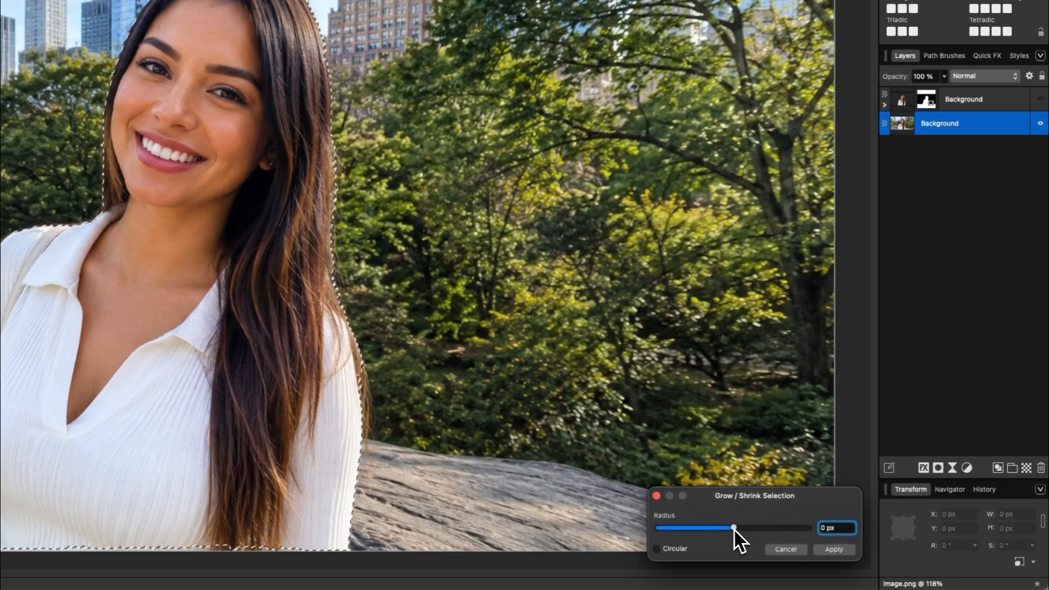
pyautogui.moveTo(733, 528); pyautogui.dragTo(735, 526)
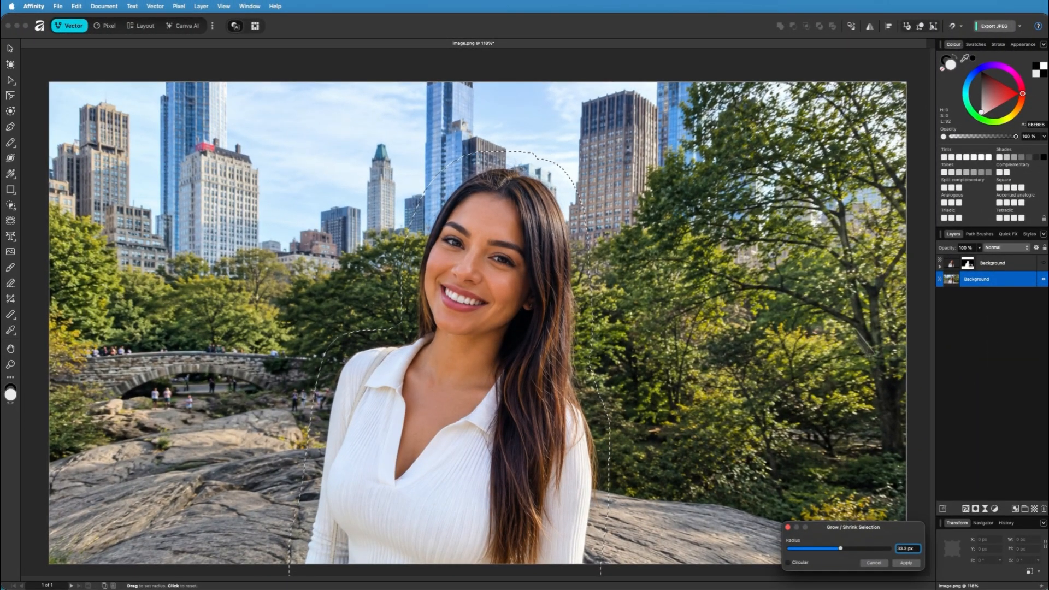
pyautogui.click(909, 563)
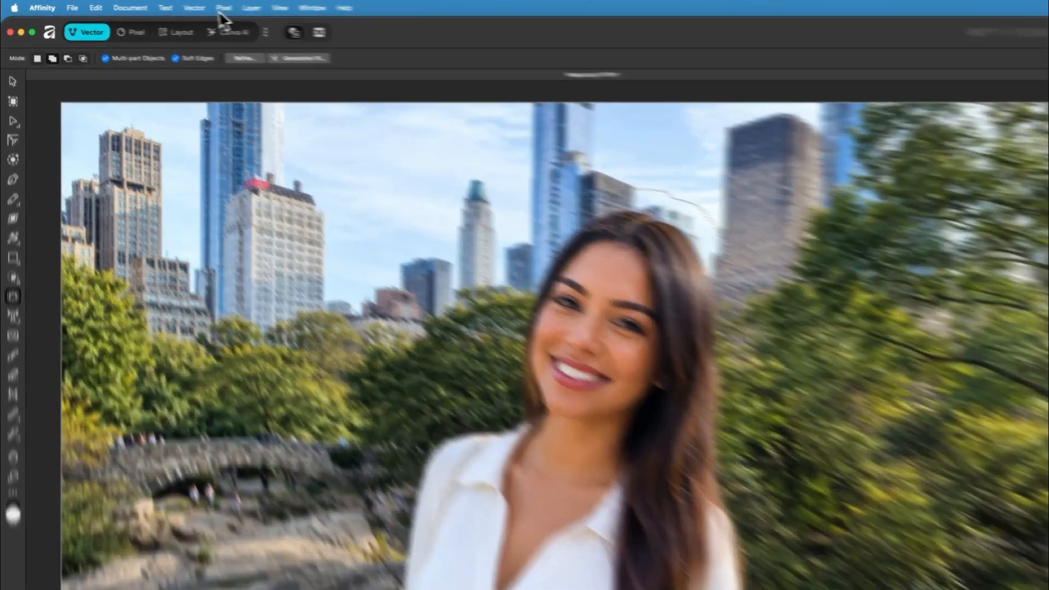
pyautogui.click(223, 8)
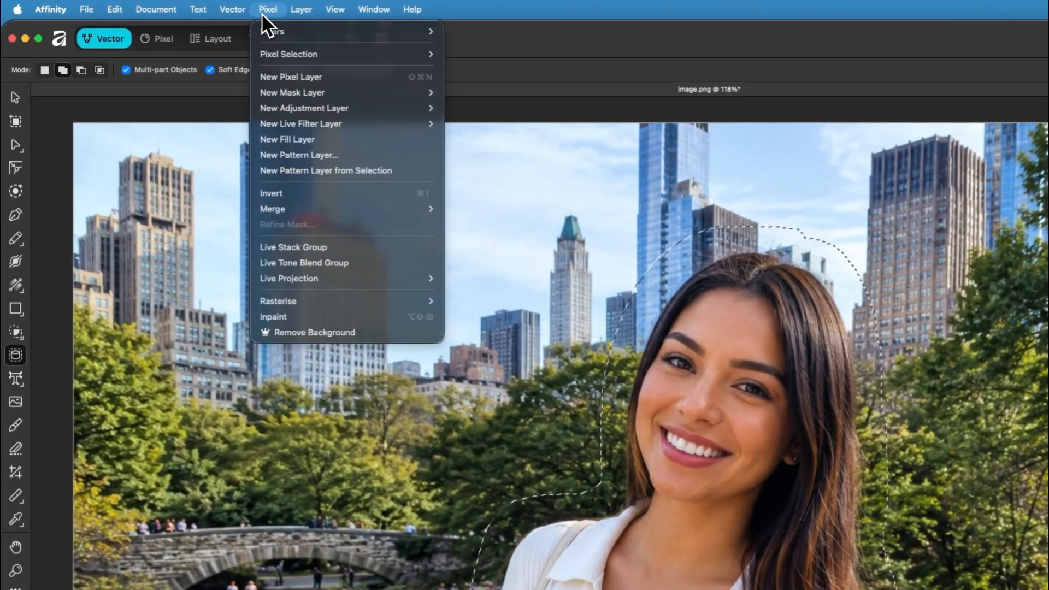
pyautogui.click(310, 318)
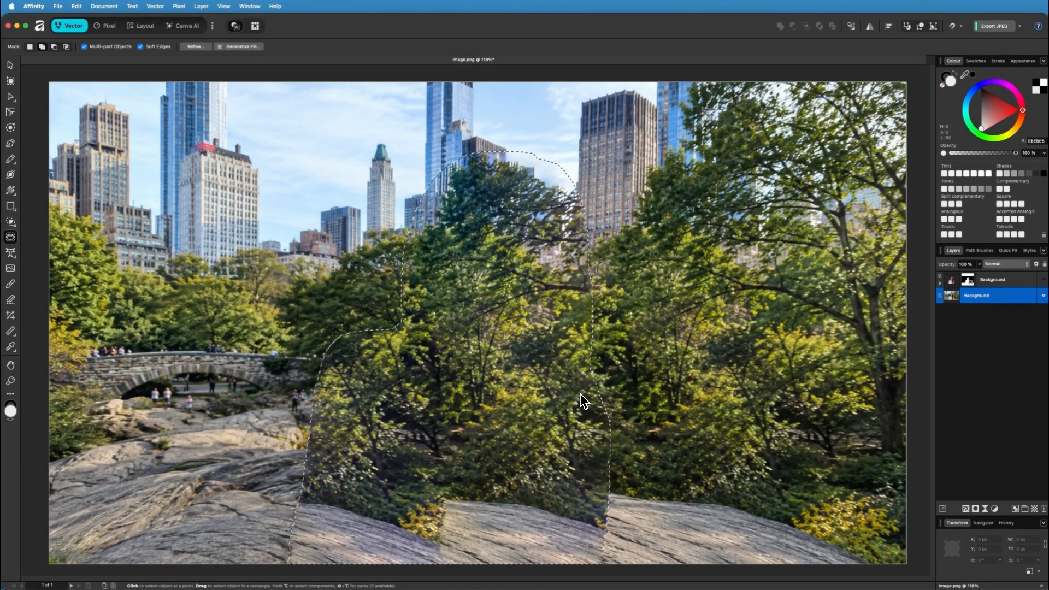
# Clear the selection around the inpainted area and make the woman's masked layer visible again
pyautogui.press('super+d')
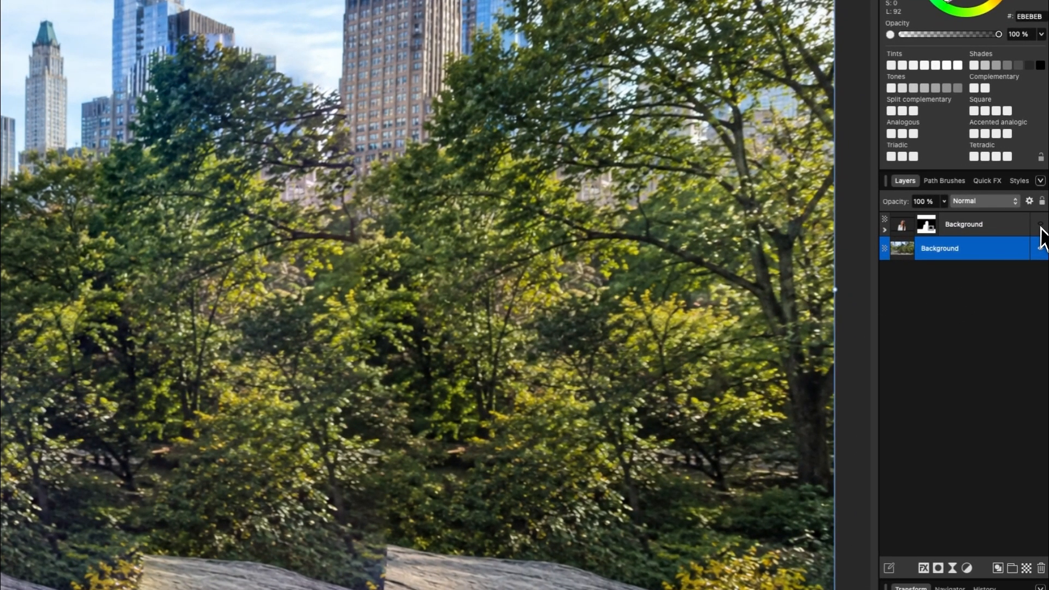
pyautogui.click(1040, 230)
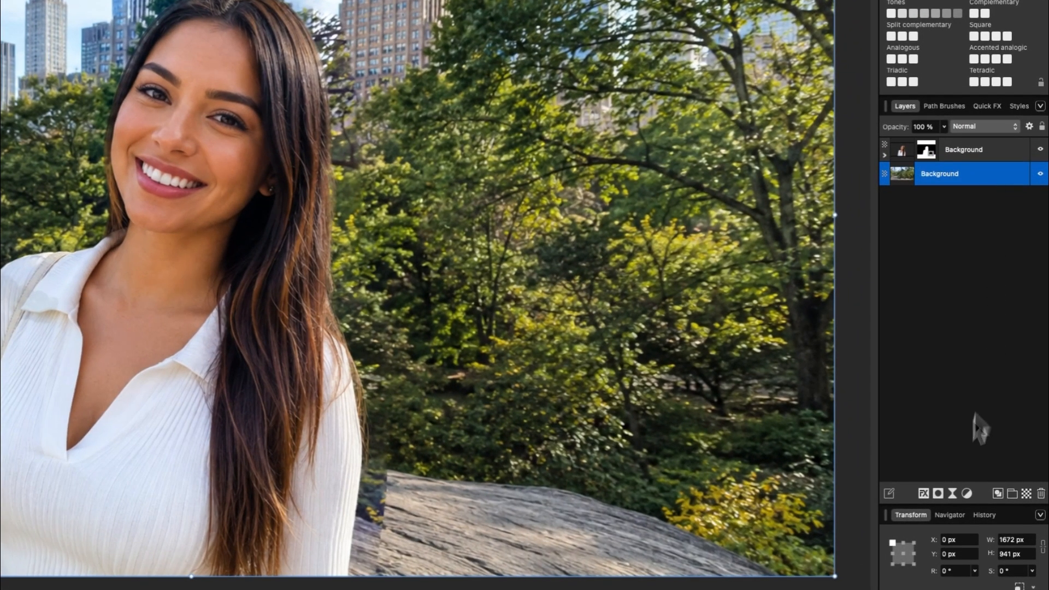
# Add a live Gaussian Blur to the lower Background layer with a radius of about 2.9 px and Preserve Alpha enabled
pyautogui.click(953, 498)
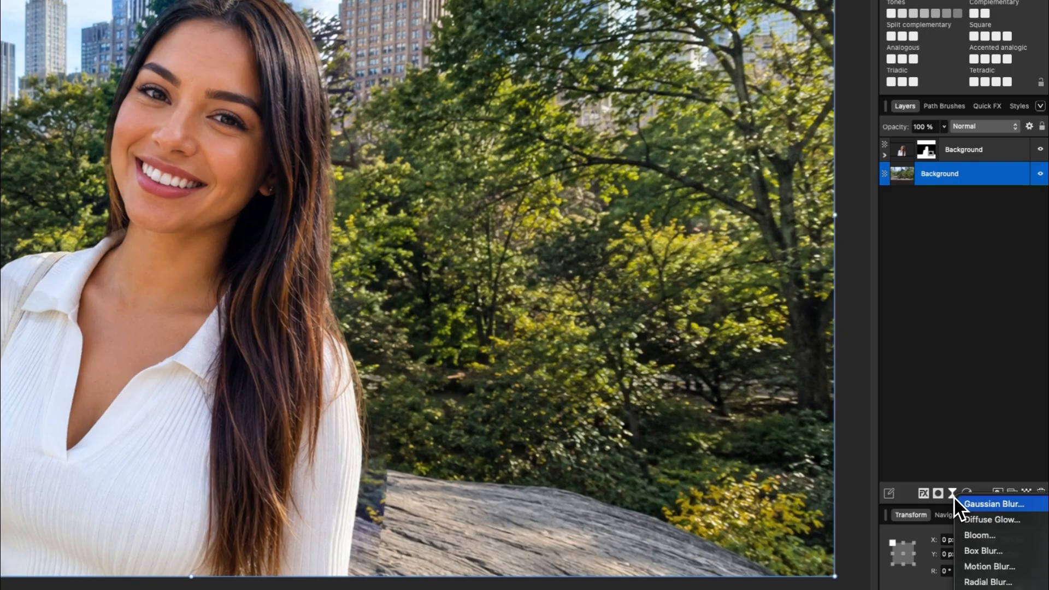
pyautogui.click(1015, 504)
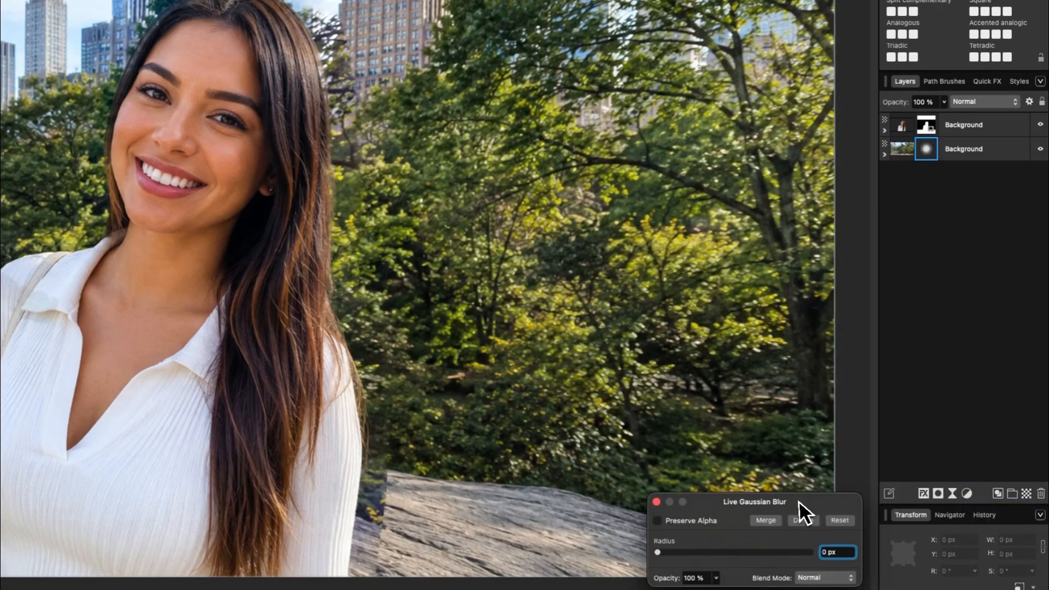
pyautogui.moveTo(799, 501); pyautogui.dragTo(791, 482)
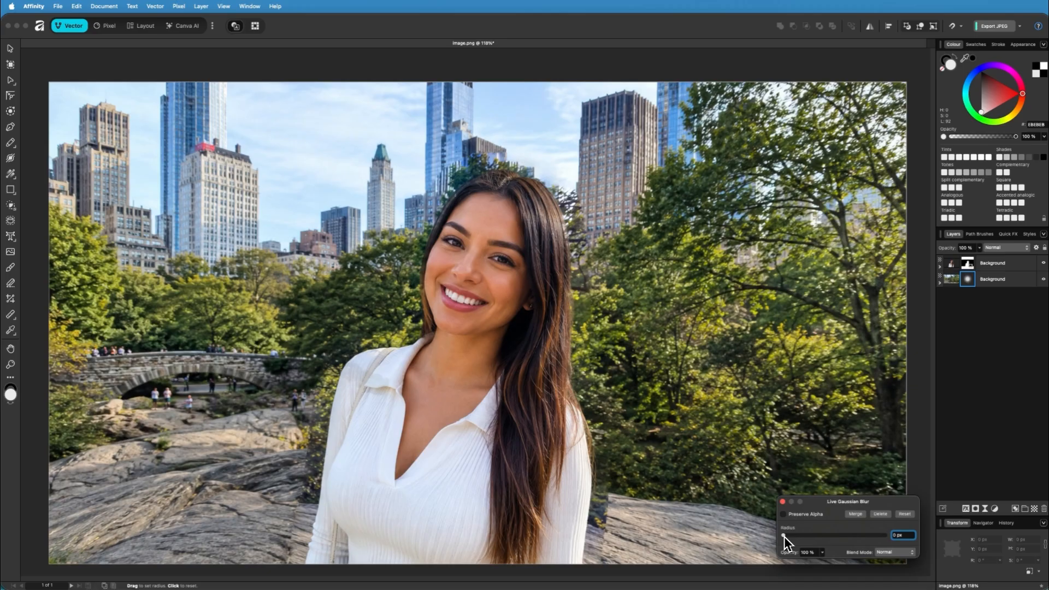
pyautogui.moveTo(784, 536); pyautogui.dragTo(812, 540)
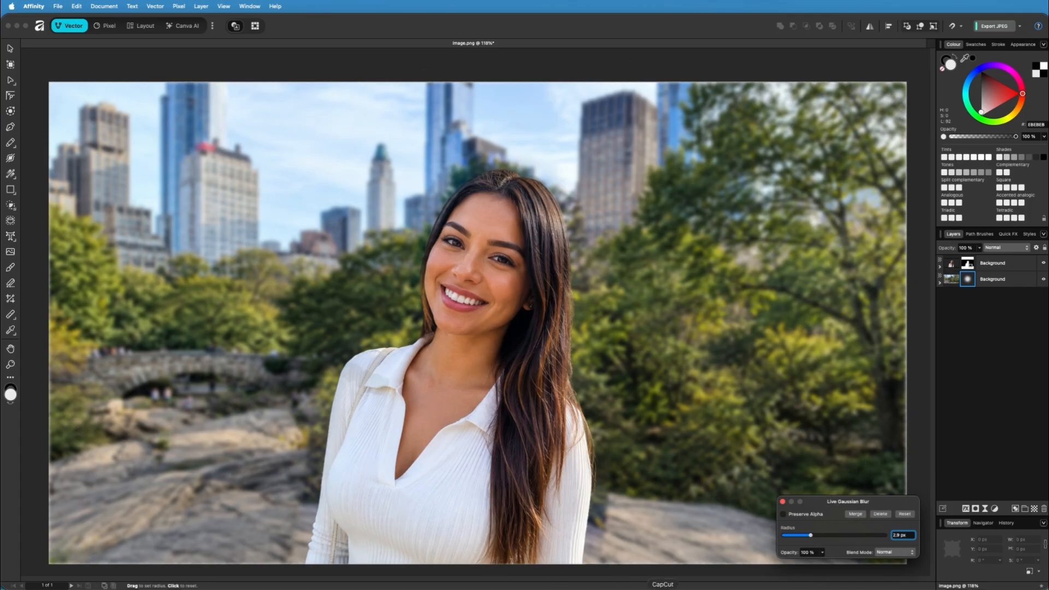
pyautogui.click(783, 514)
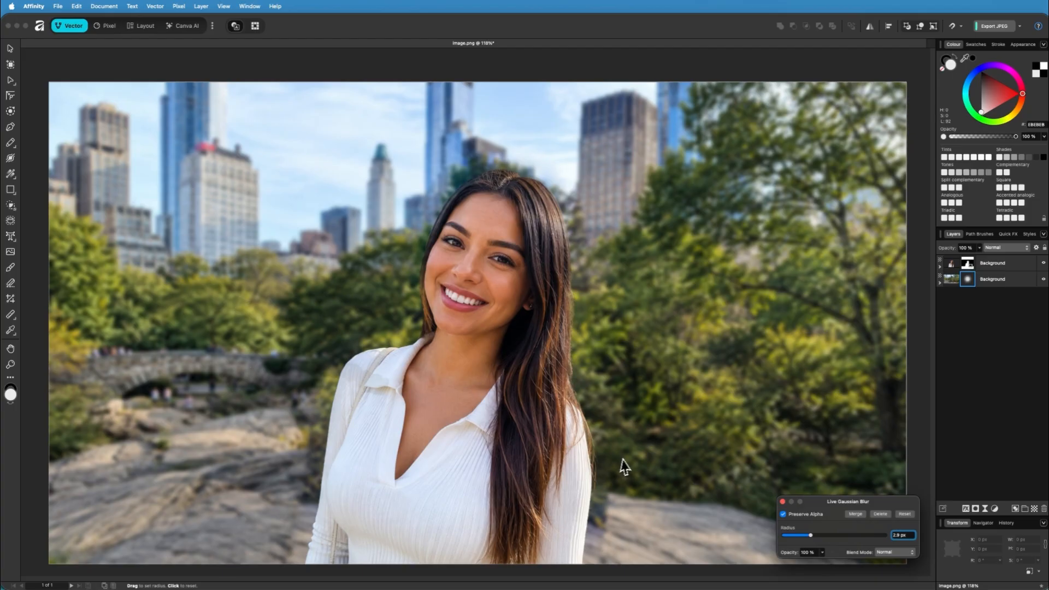
pyautogui.click(783, 502)
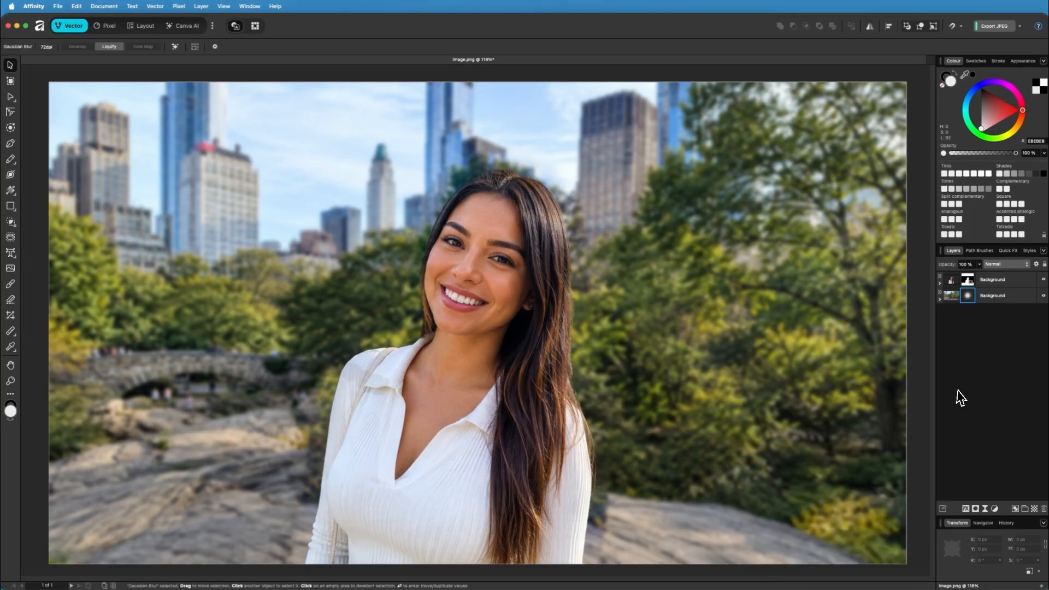